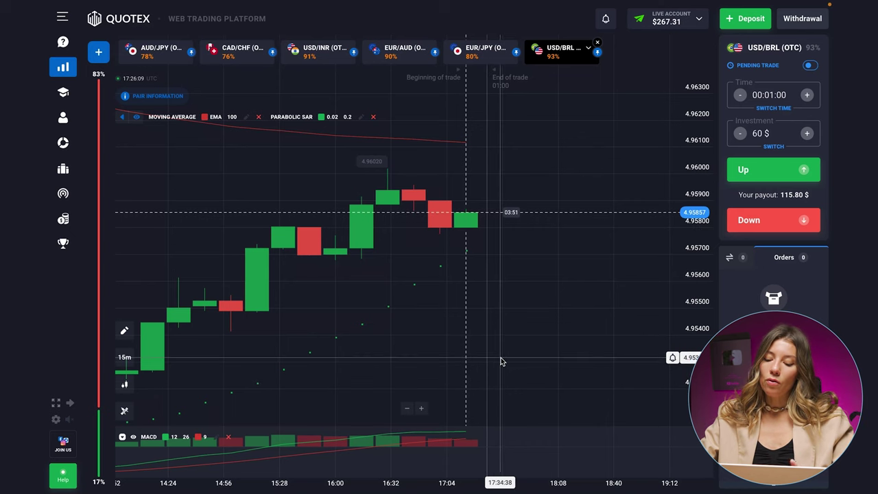
# Examine the USD/BRL (OTC) 15-minute chart, comparing recent candles with the 100-period EMA and the Parabolic SAR dots.
pyautogui.scroll(-1, 501, 361)
pyautogui.scroll(1, 501, 361)
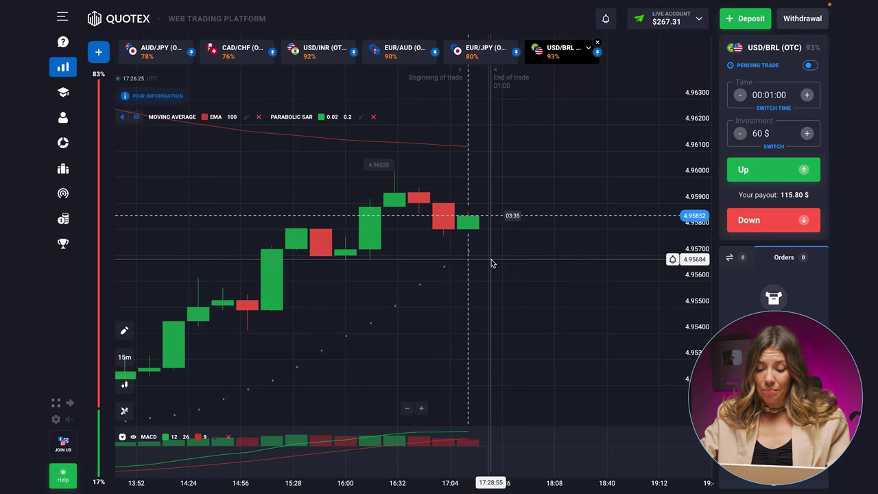
pyautogui.scroll(1, 492, 263)
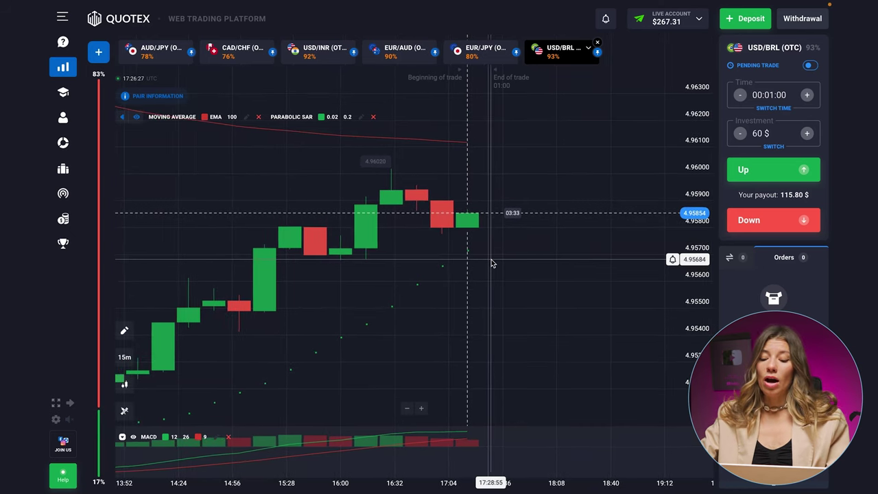
pyautogui.scroll(-10, 491, 263)
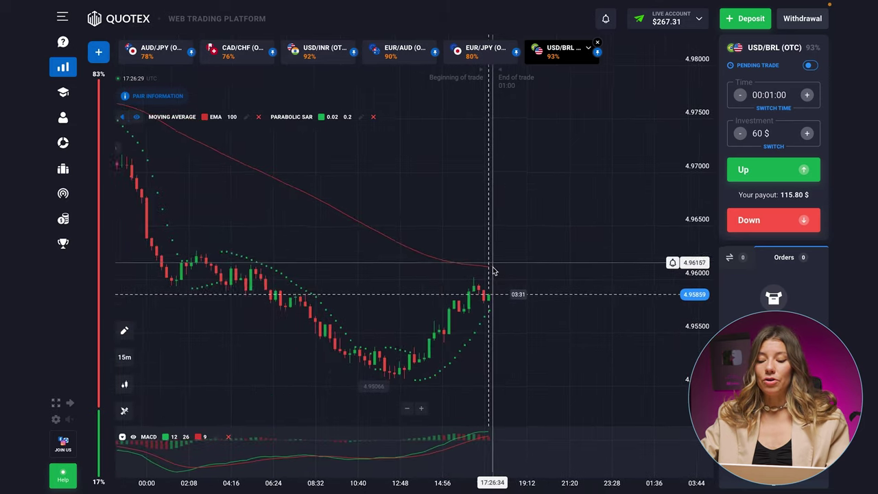
pyautogui.scroll(2, 487, 301)
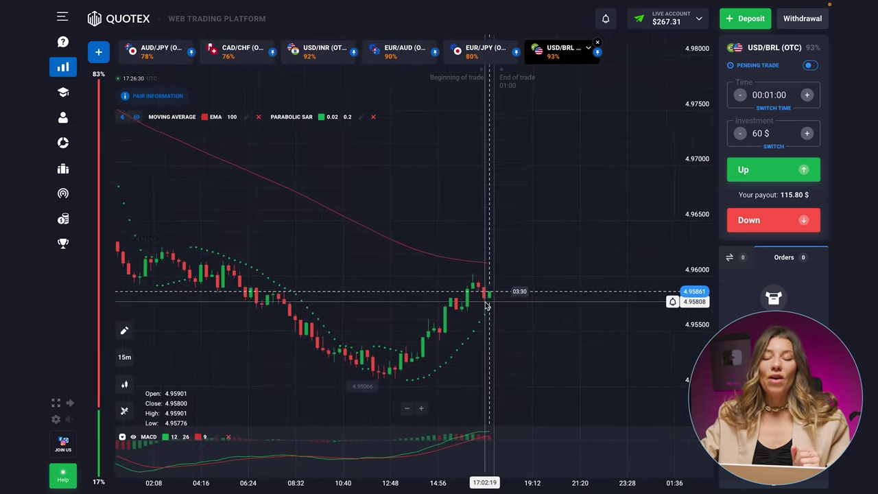
pyautogui.scroll(2, 486, 304)
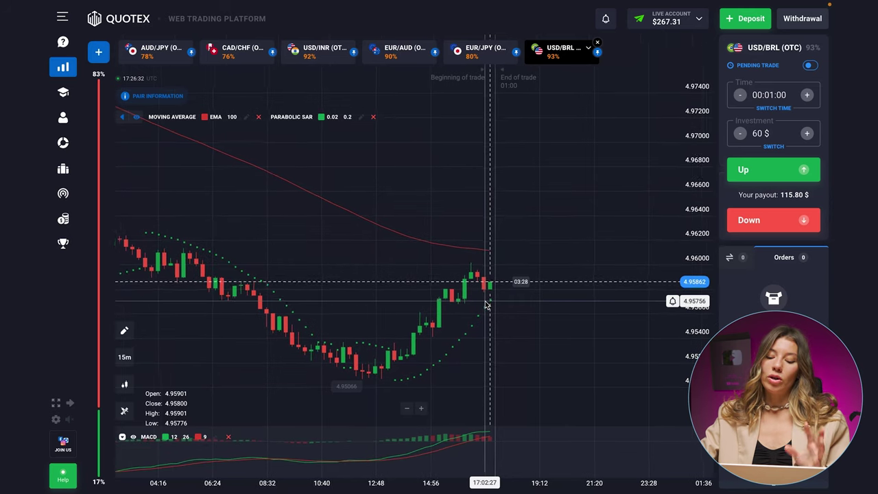
pyautogui.hscroll(-3, 480, 306)
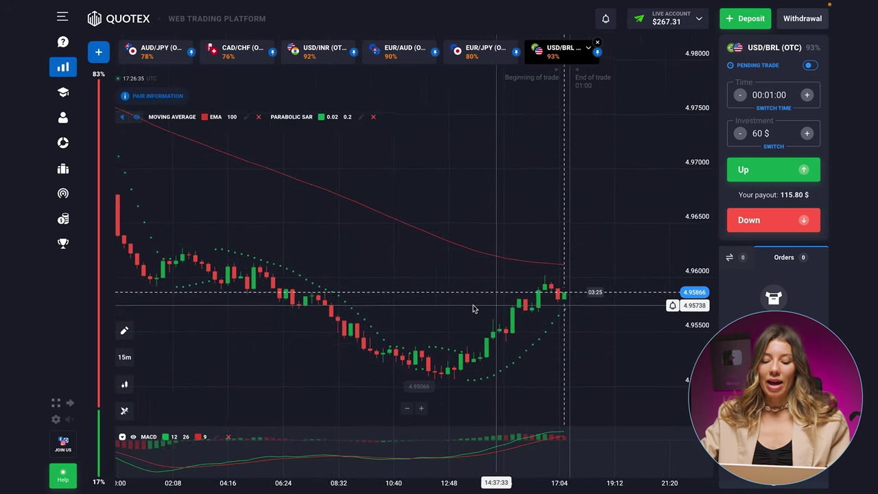
pyautogui.hscroll(-2, 452, 309)
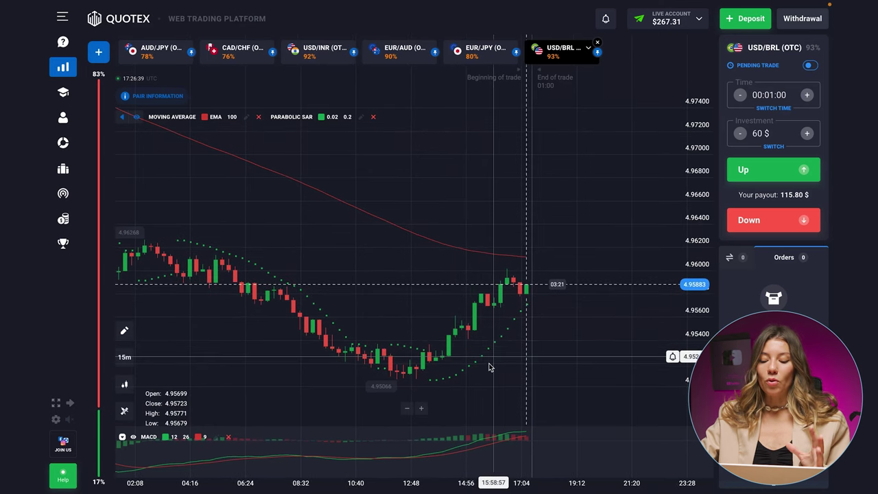
pyautogui.scroll(3, 473, 369)
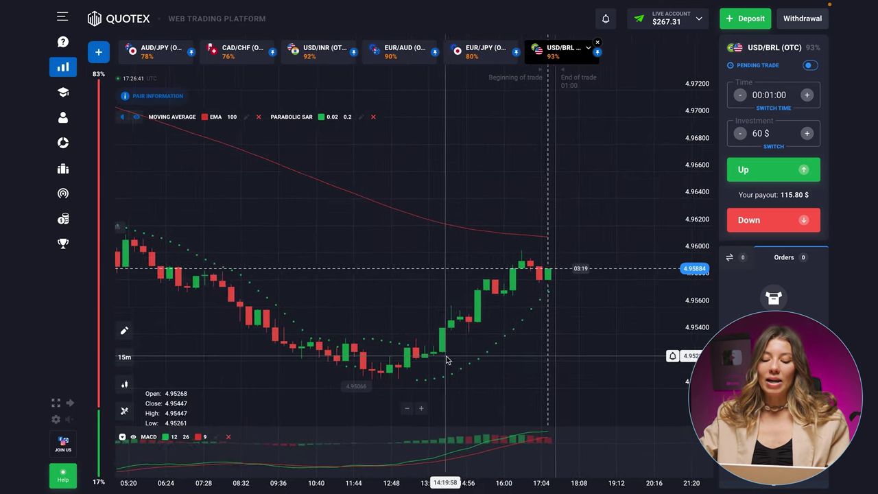
pyautogui.hscroll(2, 471, 361)
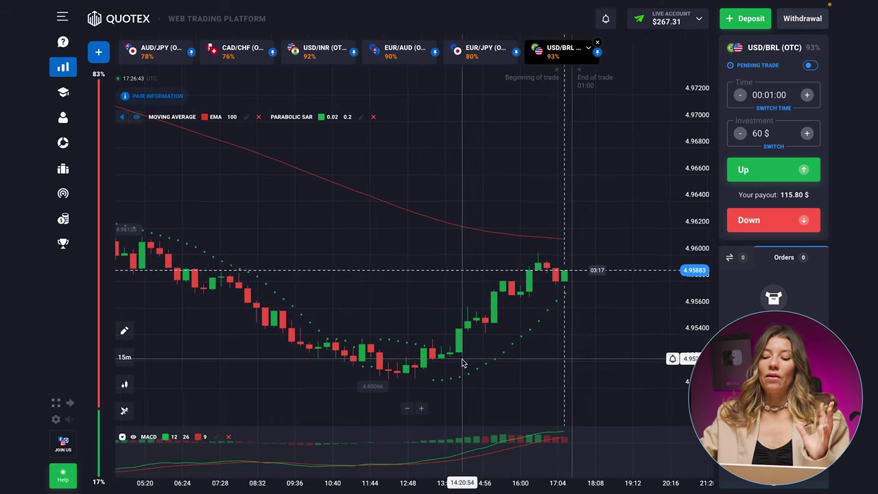
# Examine the MACD lines and histogram of USD/BRL (OTC) over the wider price history and around the latest candles.
pyautogui.scroll(-4, 436, 283)
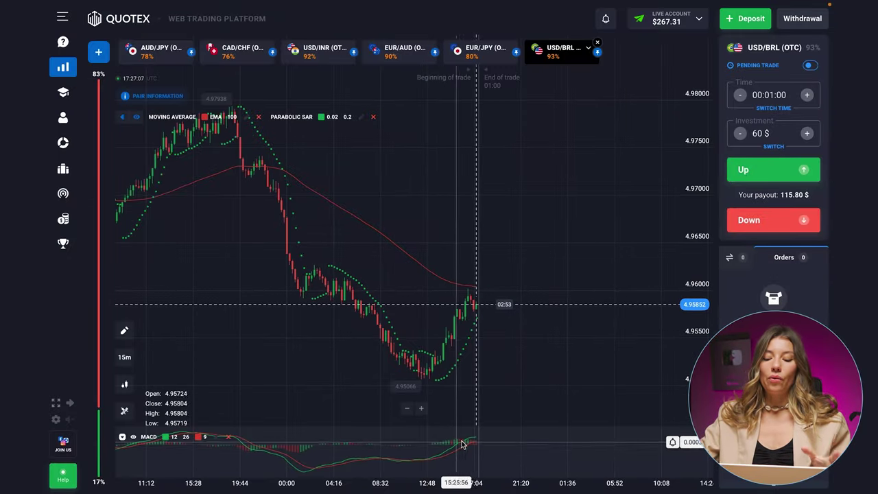
pyautogui.scroll(4, 505, 327)
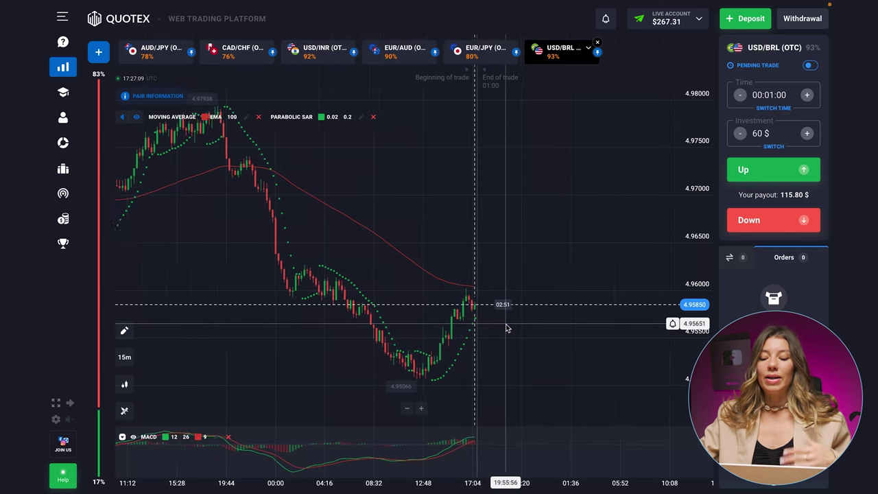
pyautogui.scroll(2, 505, 328)
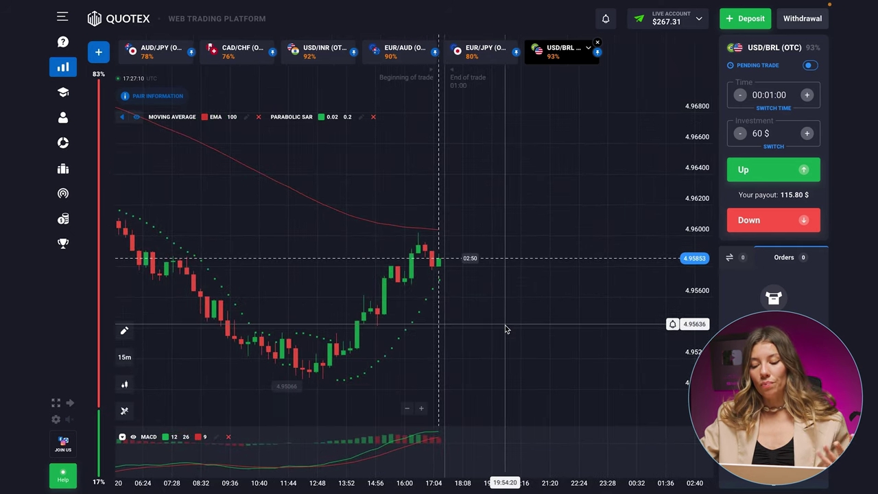
pyautogui.scroll(3, 505, 331)
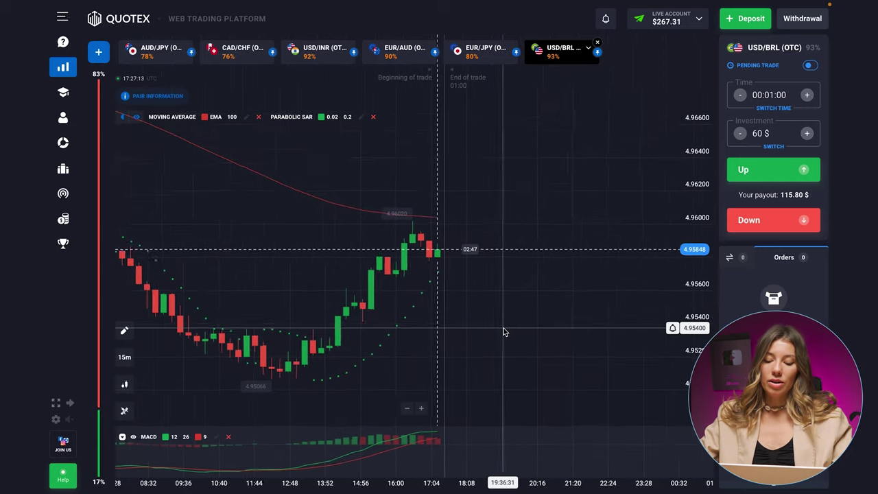
pyautogui.scroll(3, 508, 328)
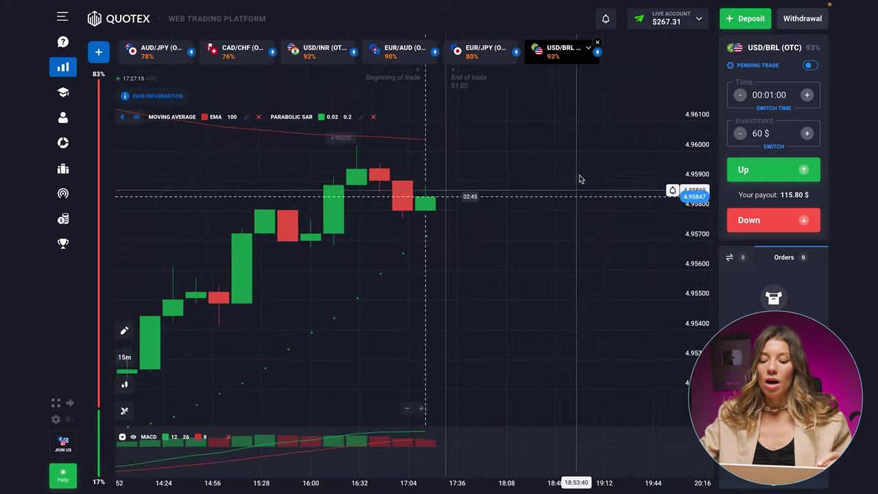
pyautogui.scroll(1, 645, 77)
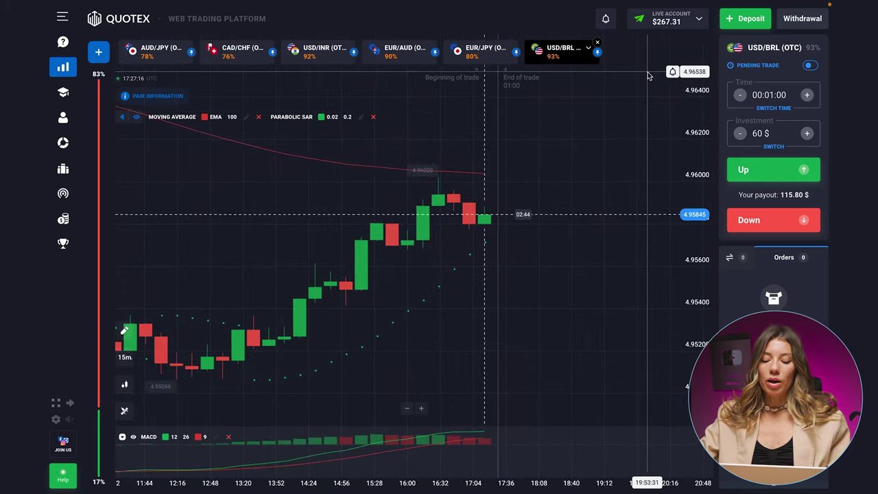
pyautogui.scroll(3, 620, 131)
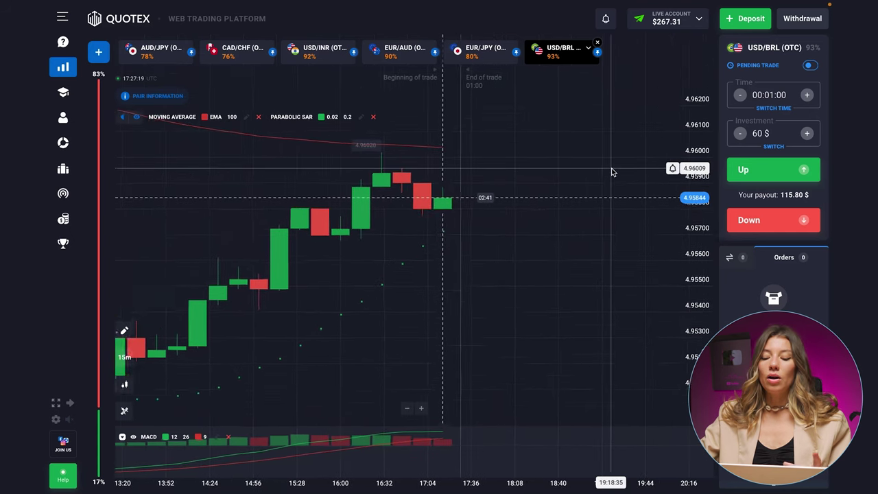
pyautogui.scroll(-1, 611, 168)
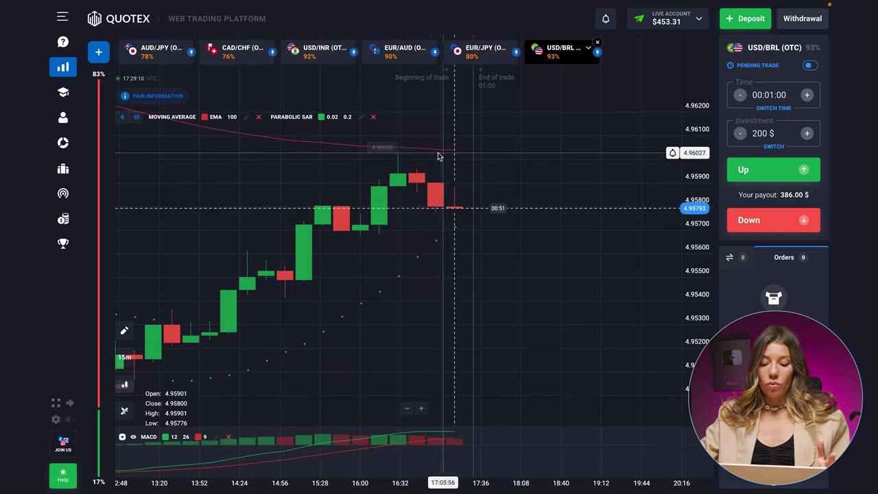
# Switch to the AUD/JPY (OTC) pair and review its price history against the EMA, Parabolic SAR and MACD.
pyautogui.click(154, 61)
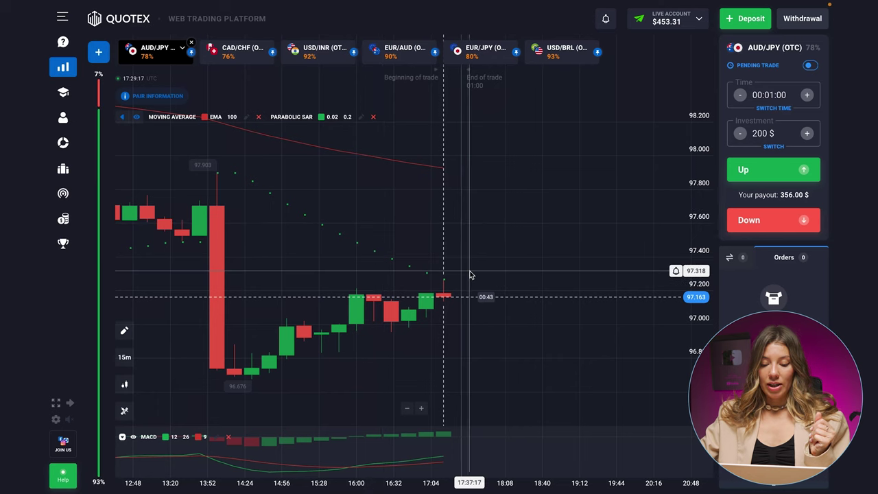
pyautogui.scroll(-2, 469, 274)
pyautogui.scroll(-5, 470, 275)
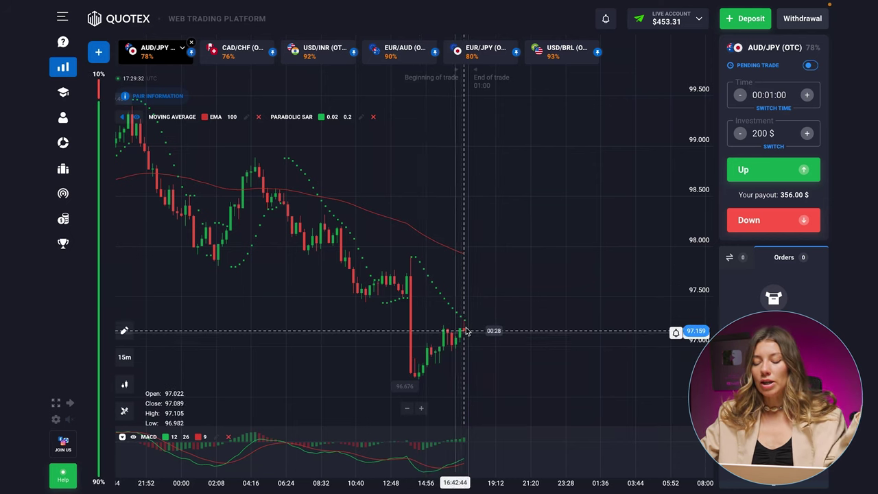
pyautogui.scroll(3, 492, 330)
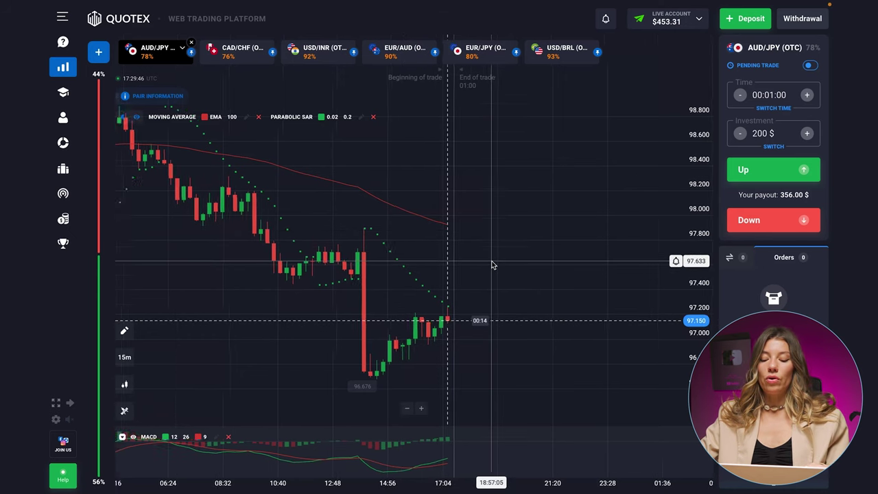
pyautogui.scroll(2, 491, 266)
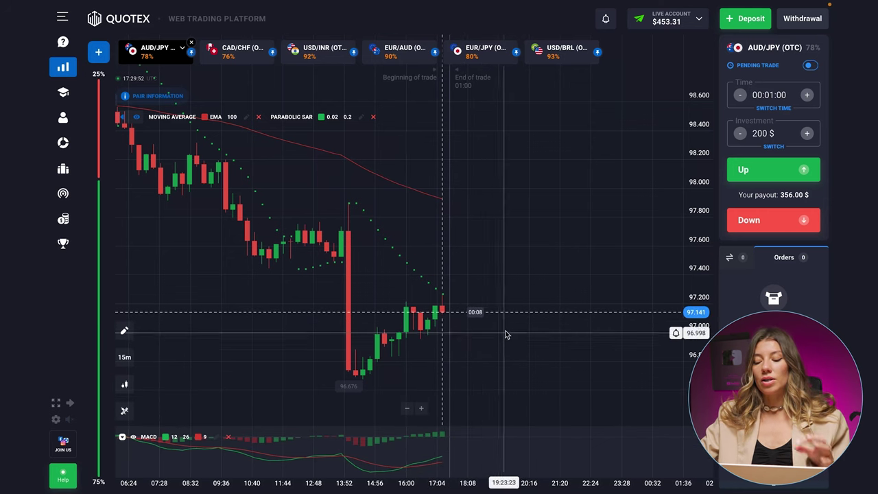
# Open a one-minute Down trade on AUD/JPY (OTC) with an investment of 450 $.
pyautogui.scroll(1, 505, 334)
pyautogui.scroll(3, 505, 334)
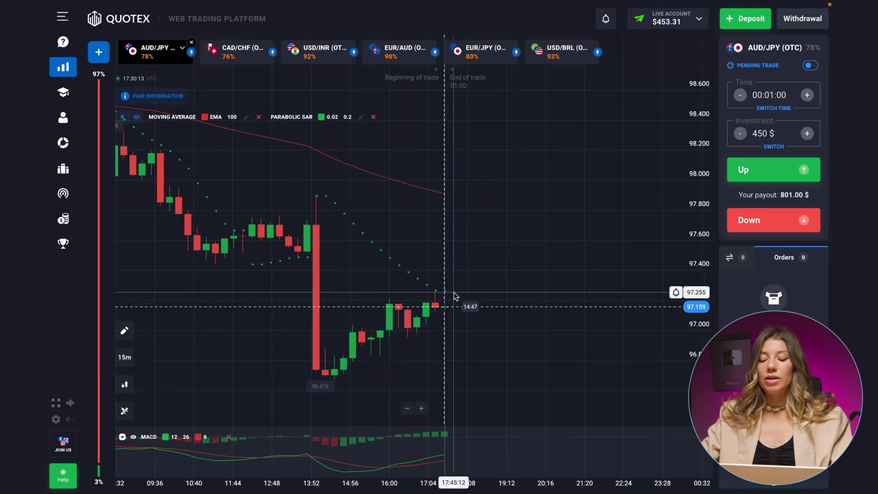
pyautogui.scroll(1, 454, 297)
pyautogui.scroll(2, 454, 297)
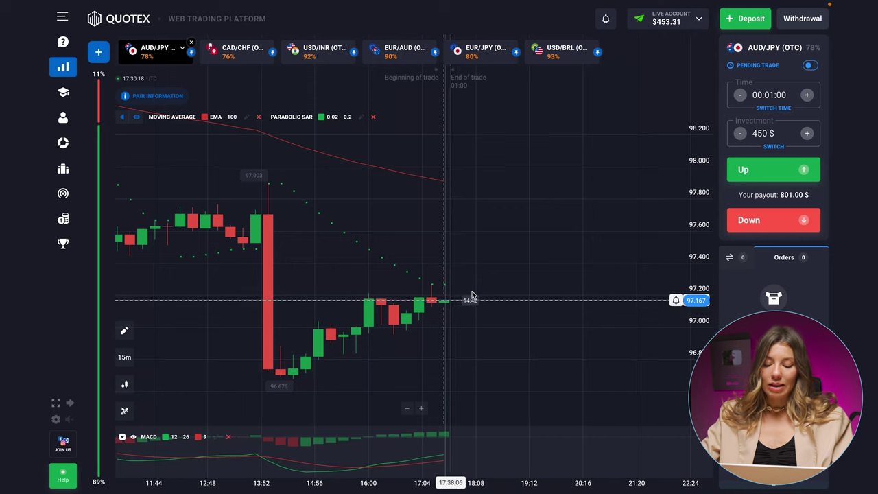
pyautogui.scroll(3, 480, 270)
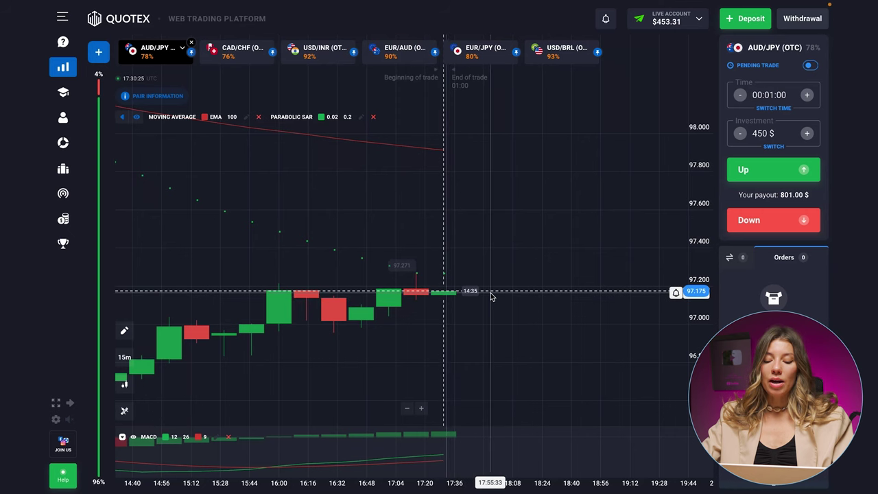
pyautogui.click(748, 219)
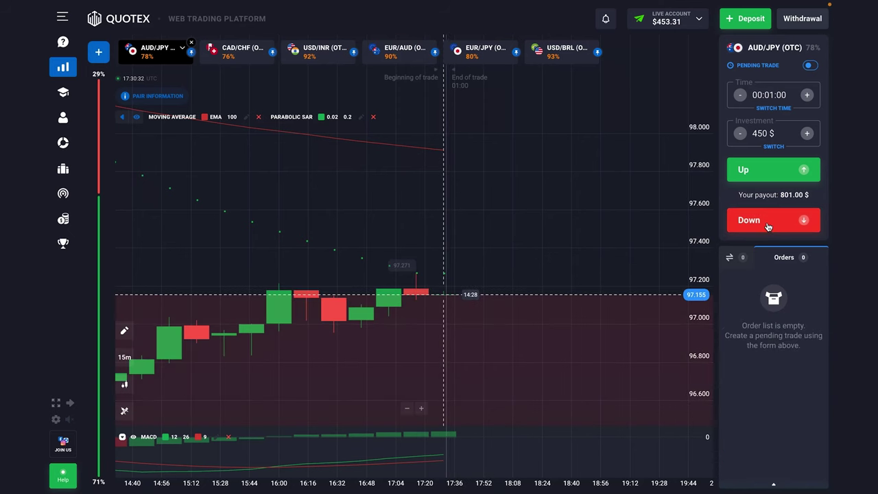
pyautogui.click(767, 227)
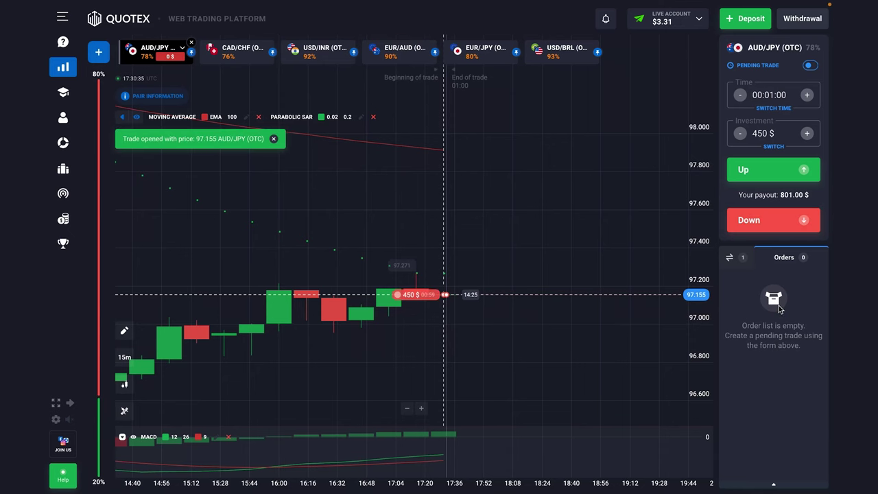
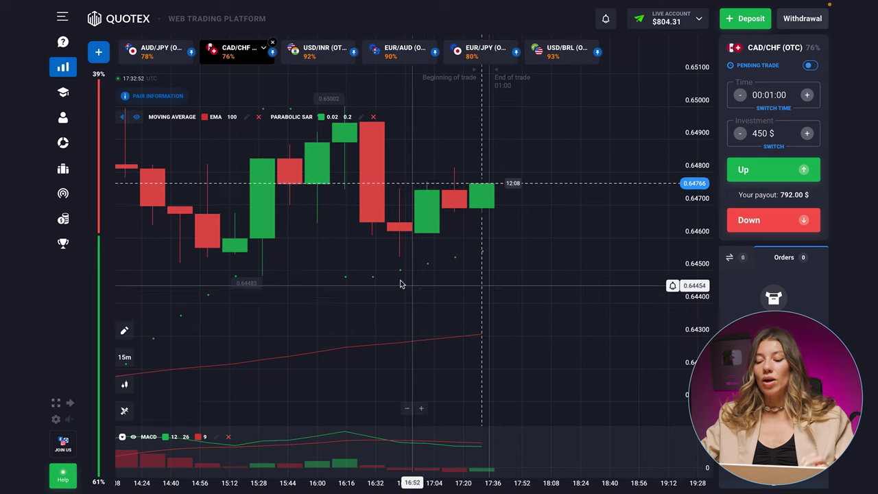
# Examine the CAD/CHF (OTC) 15-minute chart, comparing earlier and recent candles with the EMA, Parabolic SAR and MACD.
pyautogui.scroll(-6, 338, 283)
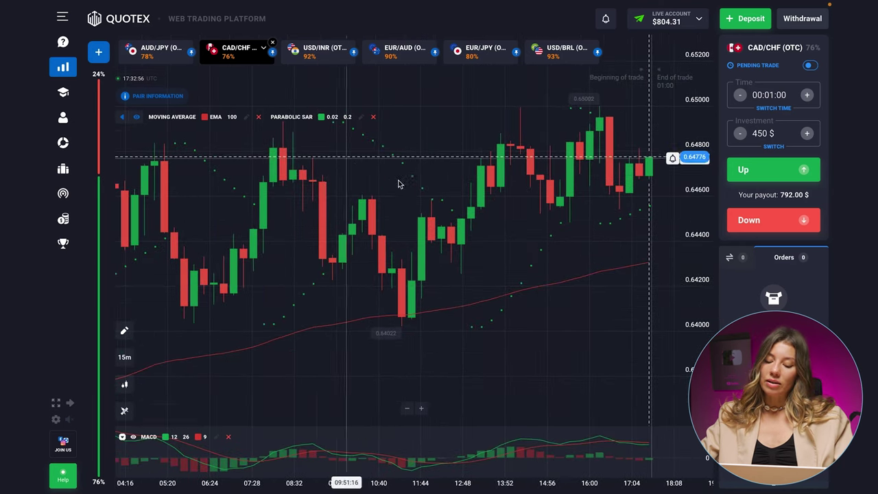
pyautogui.hscroll(3, 462, 247)
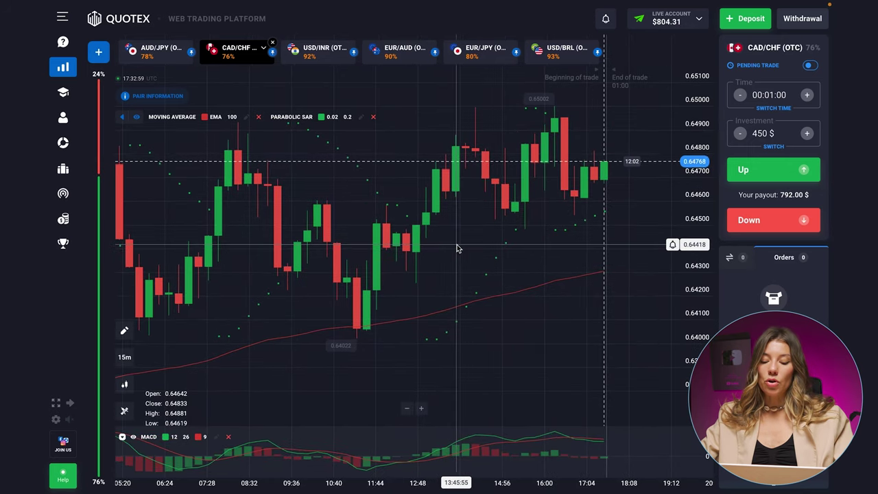
pyautogui.moveTo(442, 250)
pyautogui.mouseDown()
pyautogui.moveTo(374, 256)
pyautogui.moveTo(431, 256)
pyautogui.mouseUp()
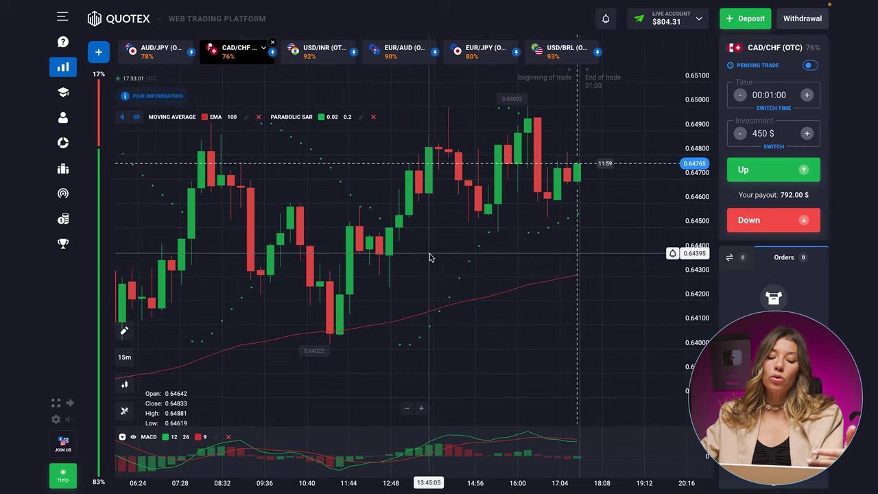
pyautogui.scroll(-3, 430, 257)
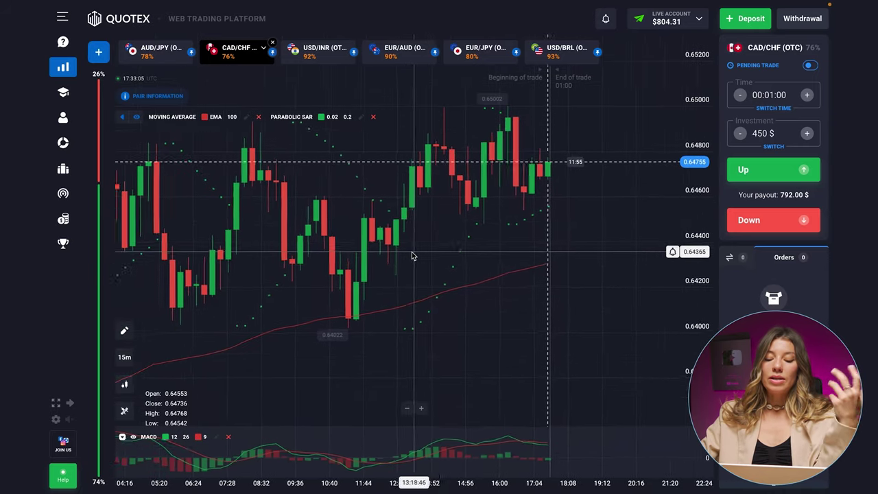
pyautogui.moveTo(424, 258)
pyautogui.mouseDown()
pyautogui.moveTo(457, 257)
pyautogui.moveTo(439, 258)
pyautogui.mouseUp()
pyautogui.hscroll(-5, 335, 358)
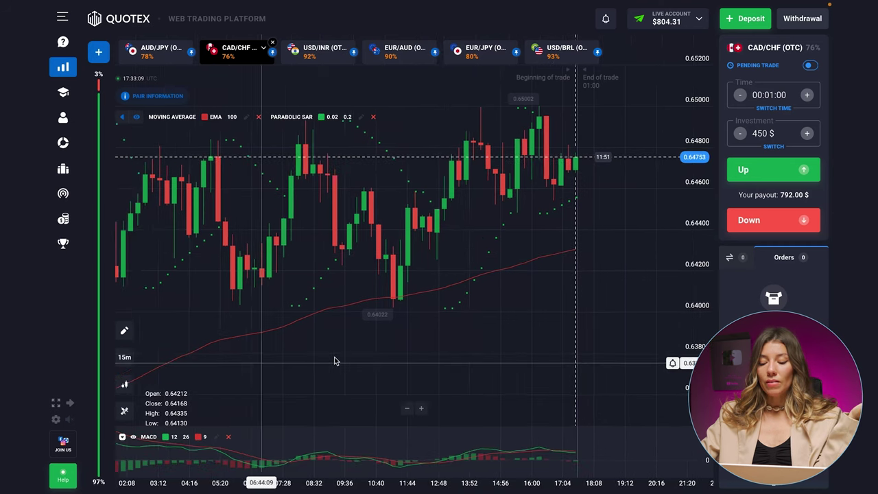
pyautogui.hscroll(3, 333, 356)
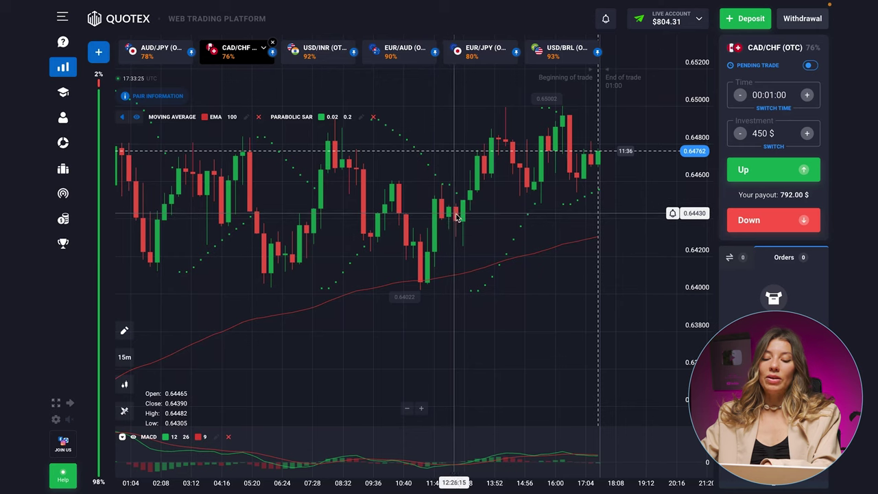
pyautogui.hscroll(5, 458, 217)
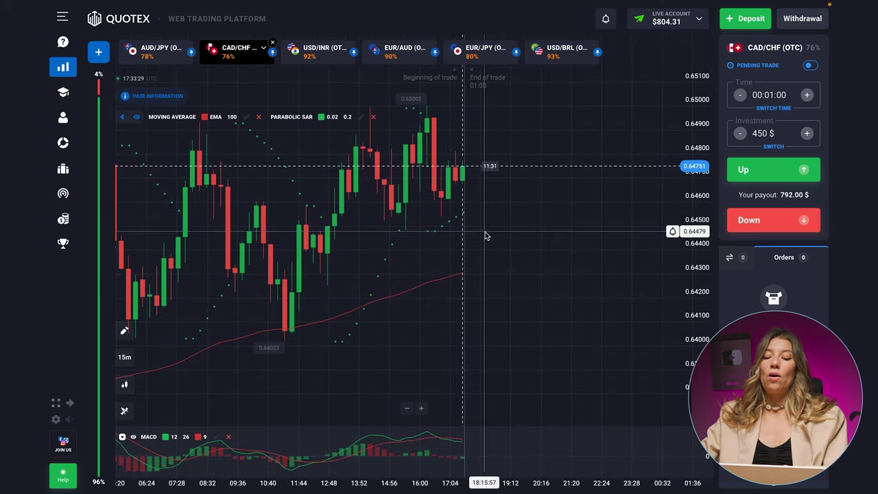
pyautogui.hscroll(2, 439, 205)
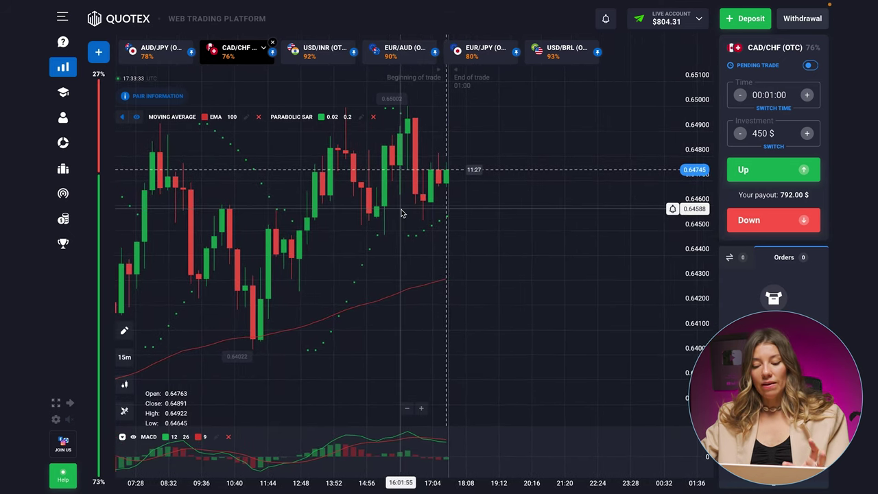
# Check the latest CAD/CHF (OTC) candles and MACD lines, and open a one-minute Down trade with an investment of 800 $.
pyautogui.scroll(2, 401, 214)
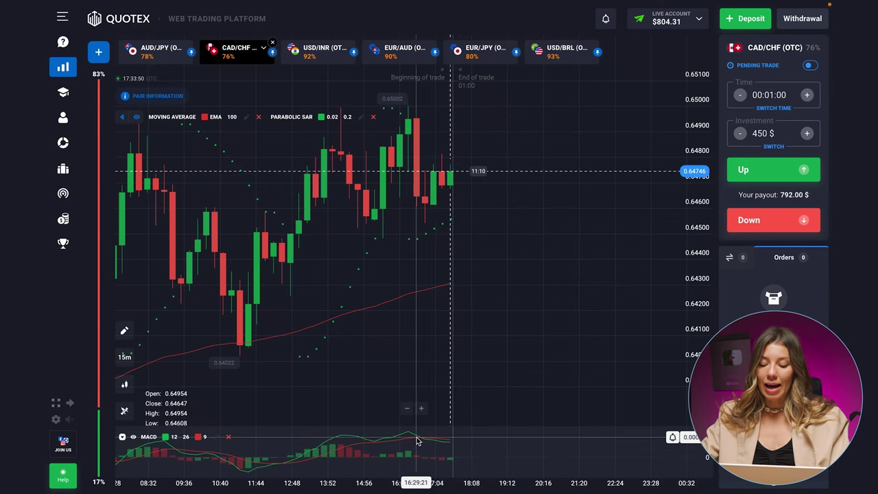
pyautogui.scroll(3, 465, 446)
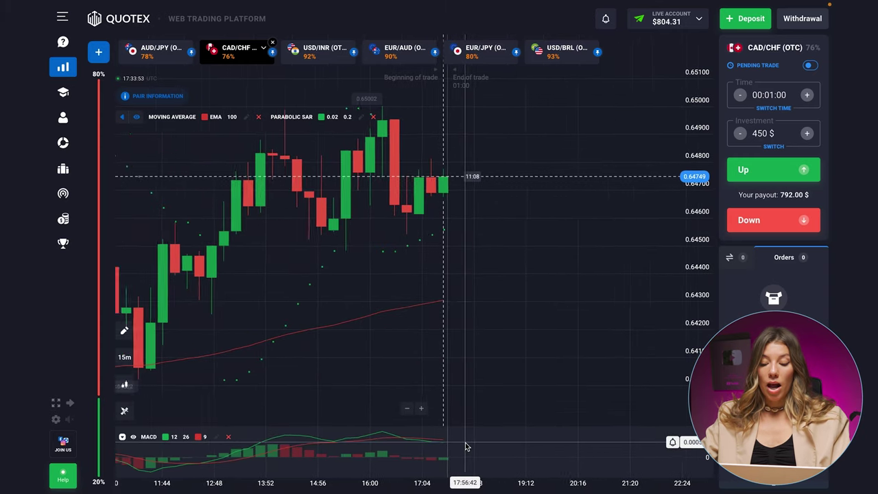
pyautogui.scroll(2, 465, 444)
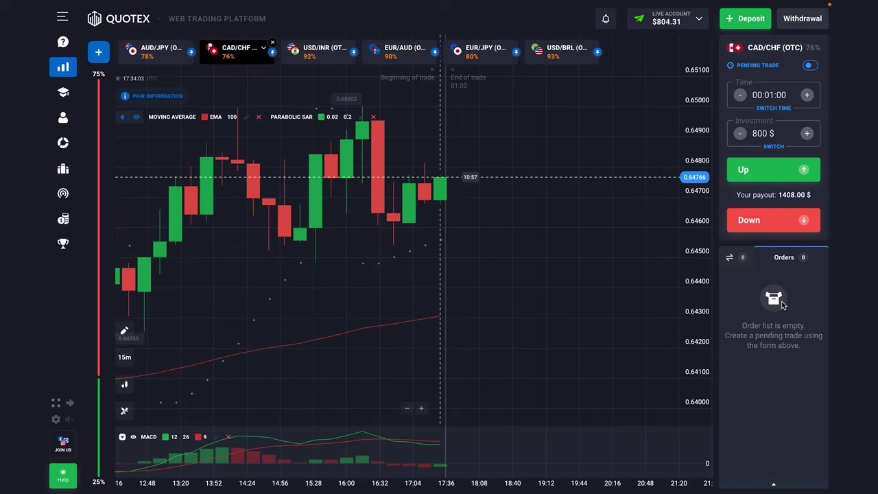
pyautogui.hotkey('shift', 's')
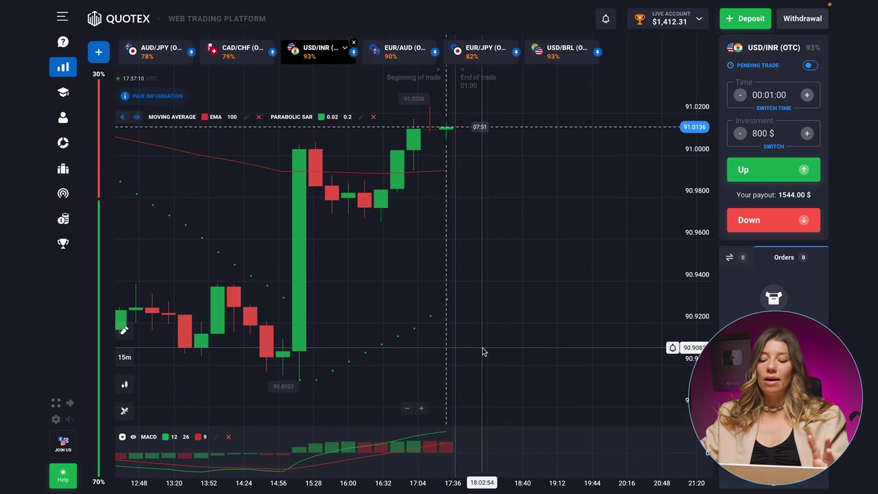
# Examine the latest USD/INR (OTC) 15-minute candles against the EMA, Parabolic SAR and MACD.
pyautogui.scroll(2, 482, 351)
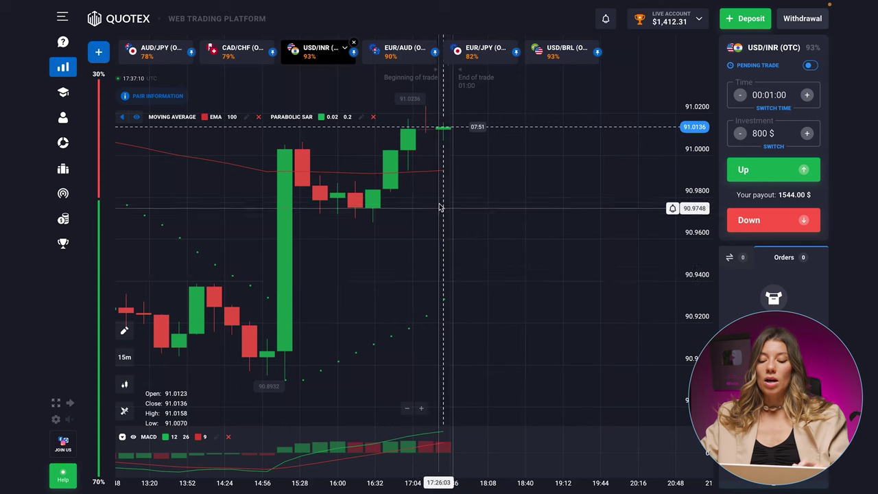
pyautogui.scroll(1, 463, 190)
pyautogui.scroll(1, 462, 193)
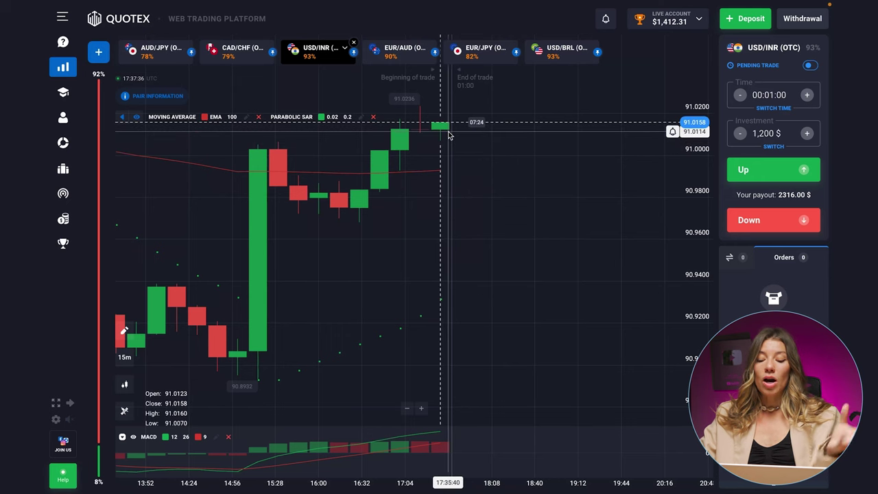
pyautogui.scroll(3, 449, 135)
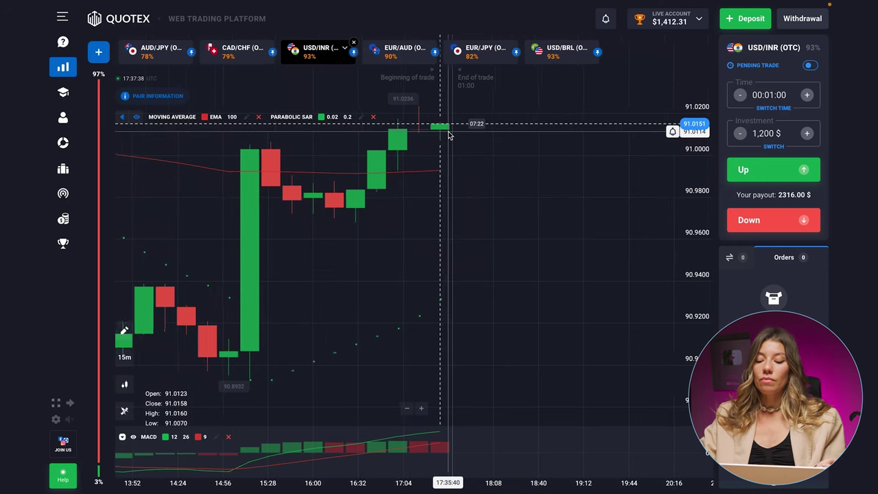